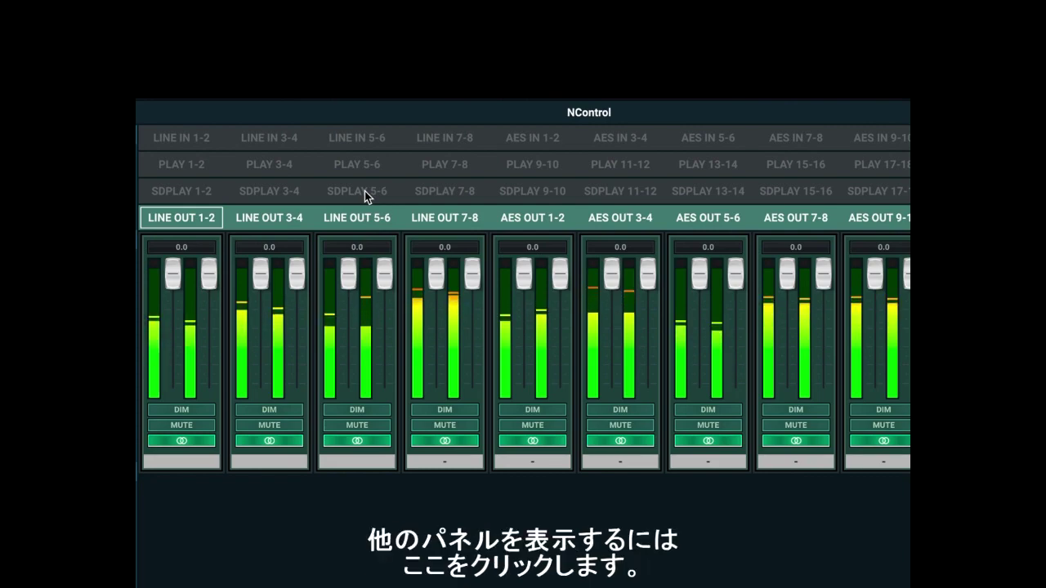
Cycle through the SDPLAY and PLAY channel panels, then collapse them to show only outputs.
left_click(364, 191)
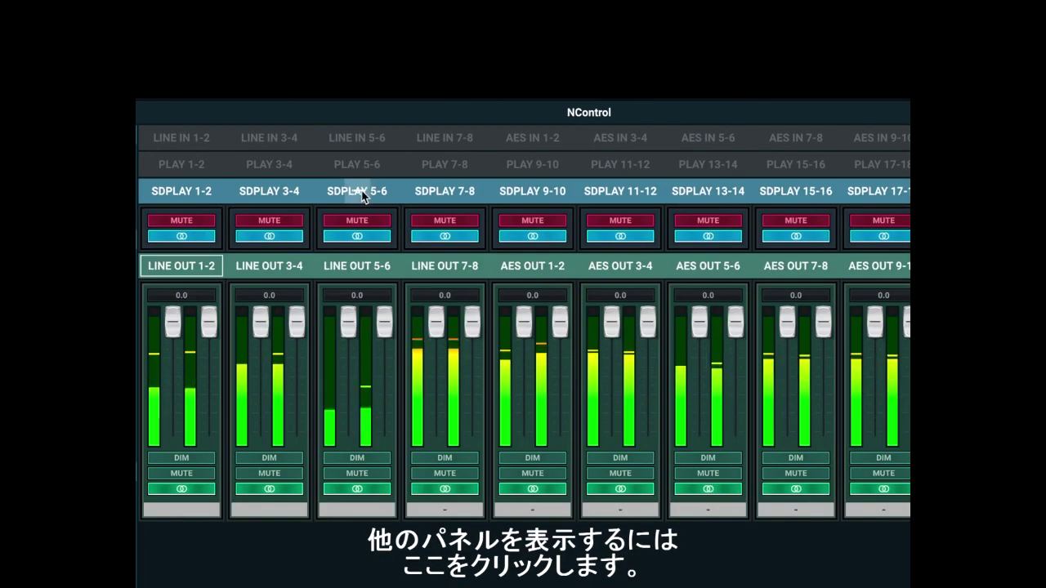
left_click(362, 194)
left_click(369, 166)
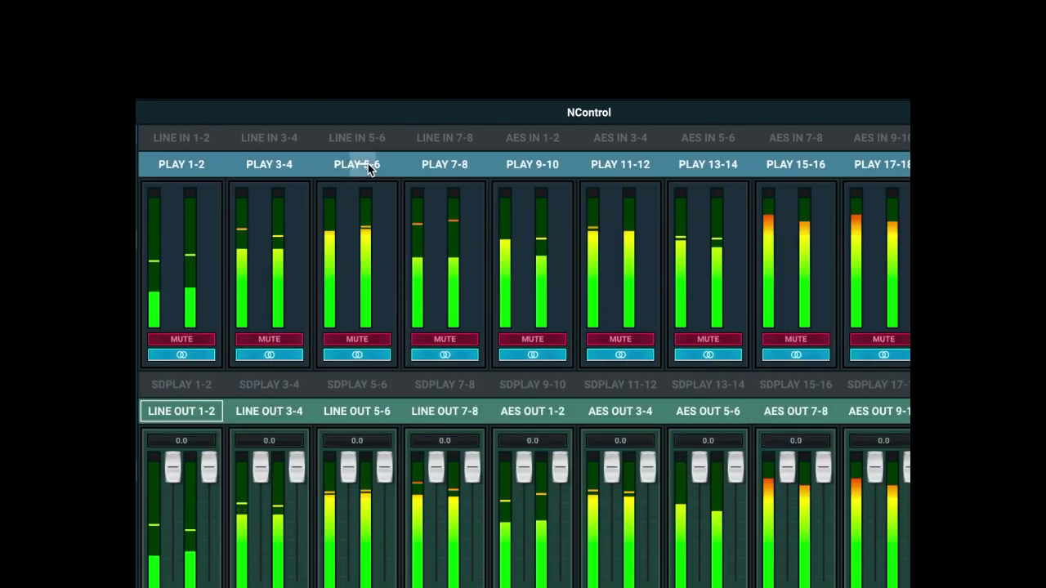
left_click(364, 164)
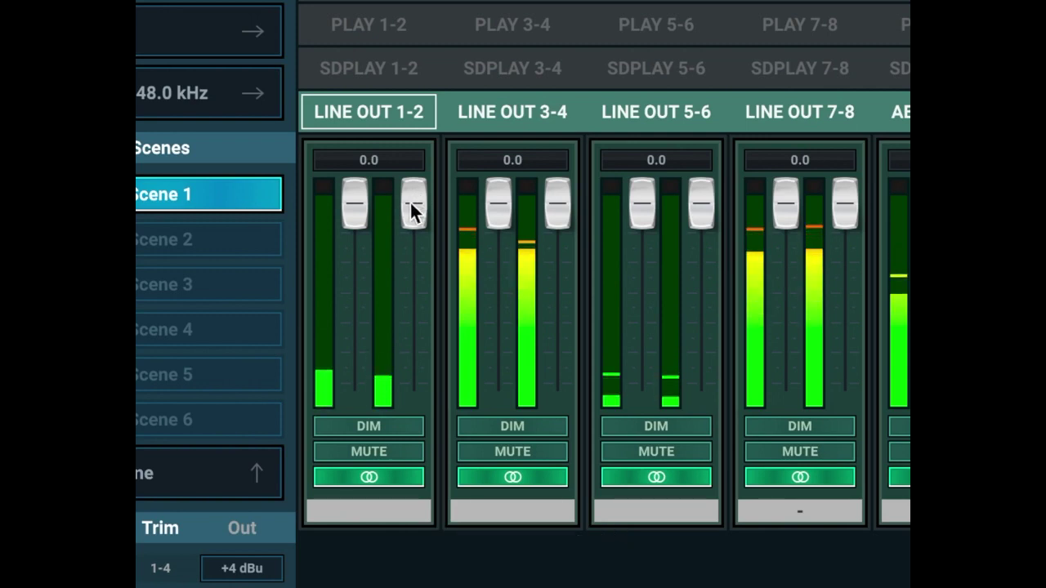
Move the LINE OUT 1-2 fader back to 0.0 and toggle its DIM and MUTE on and off.
mouse_move(413, 203)
left_mouse_down()
mouse_move(414, 241)
mouse_move(413, 190)
mouse_move(420, 240)
left_mouse_up()
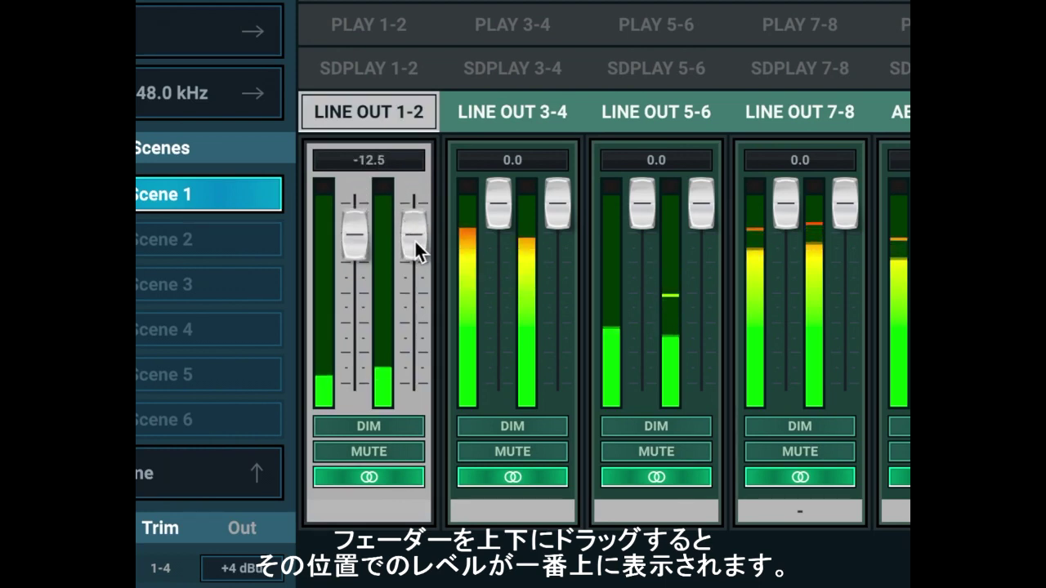
left_click_drag(415, 239, 411, 183)
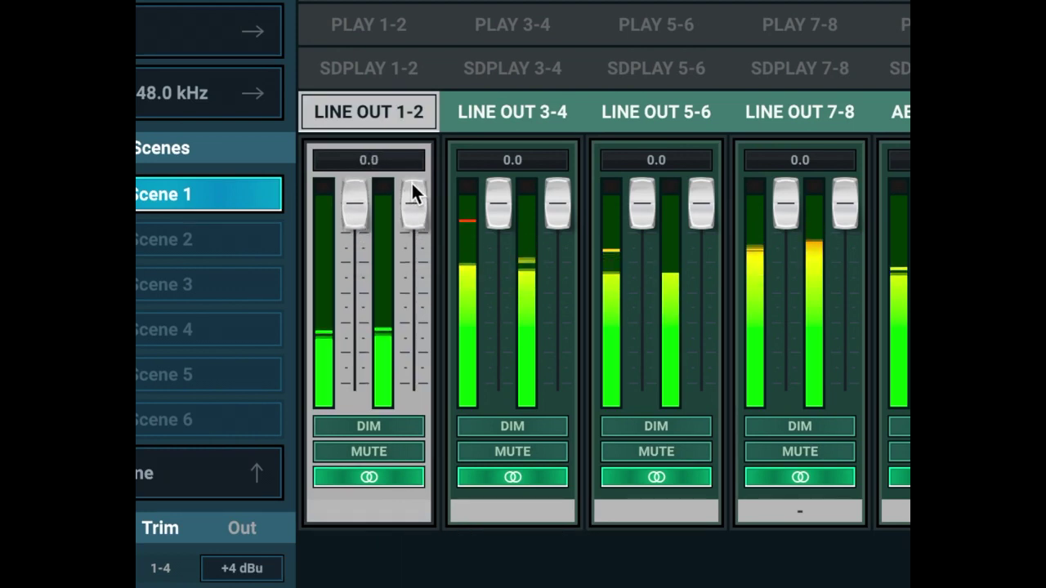
left_click(378, 429)
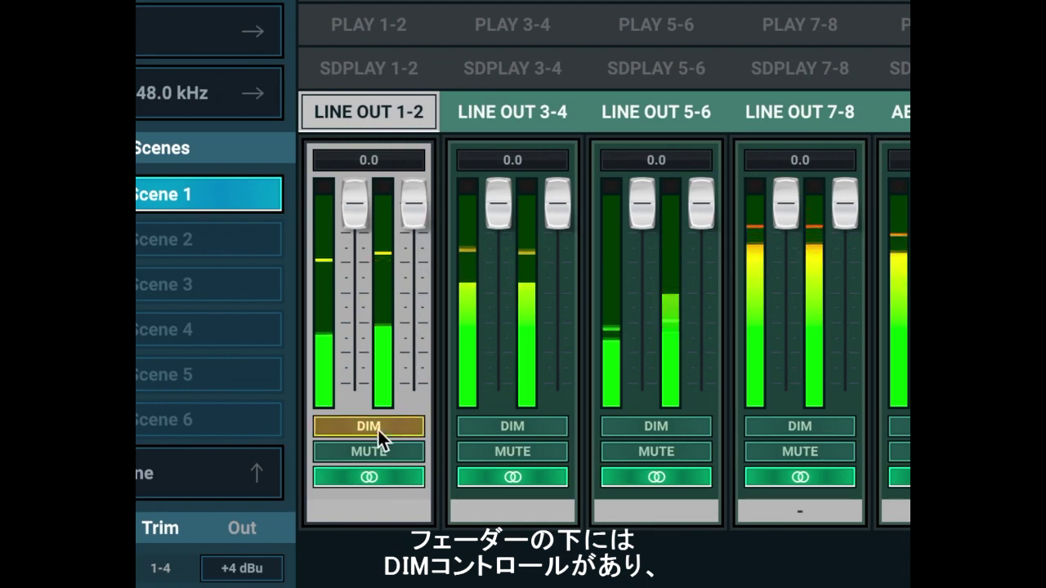
left_click(377, 428)
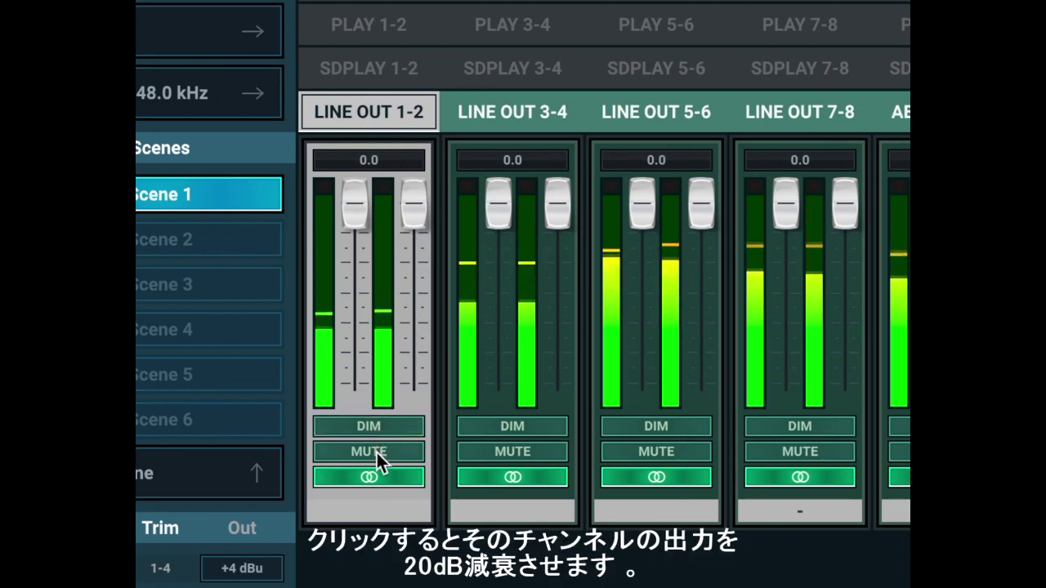
left_click(377, 452)
left_click(377, 453)
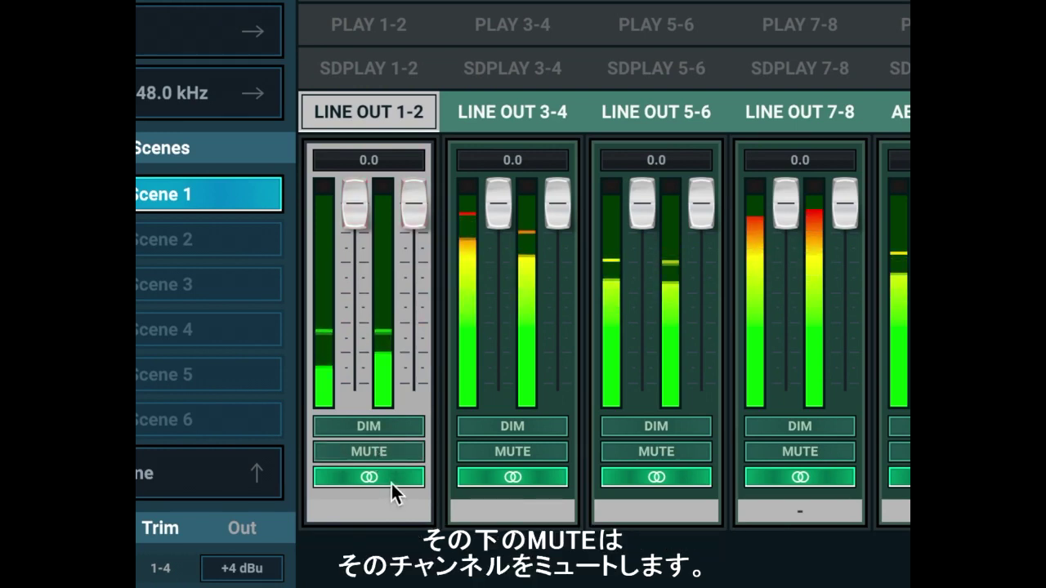
Unlink LINE OUT 1-2, mute and unmute only the right channel, then relink the stereo pair.
left_click(394, 476)
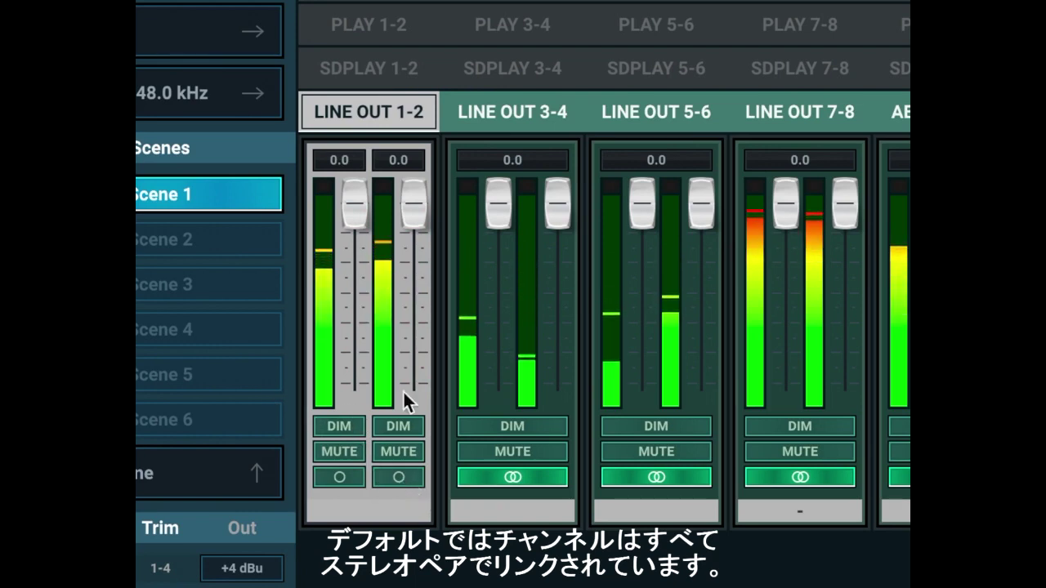
left_click(398, 449)
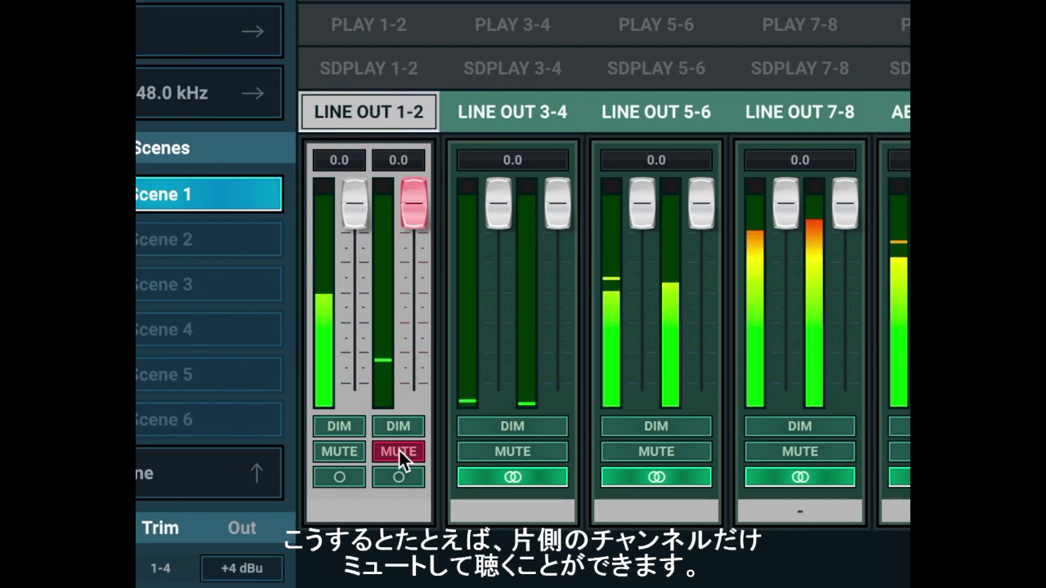
left_click(398, 451)
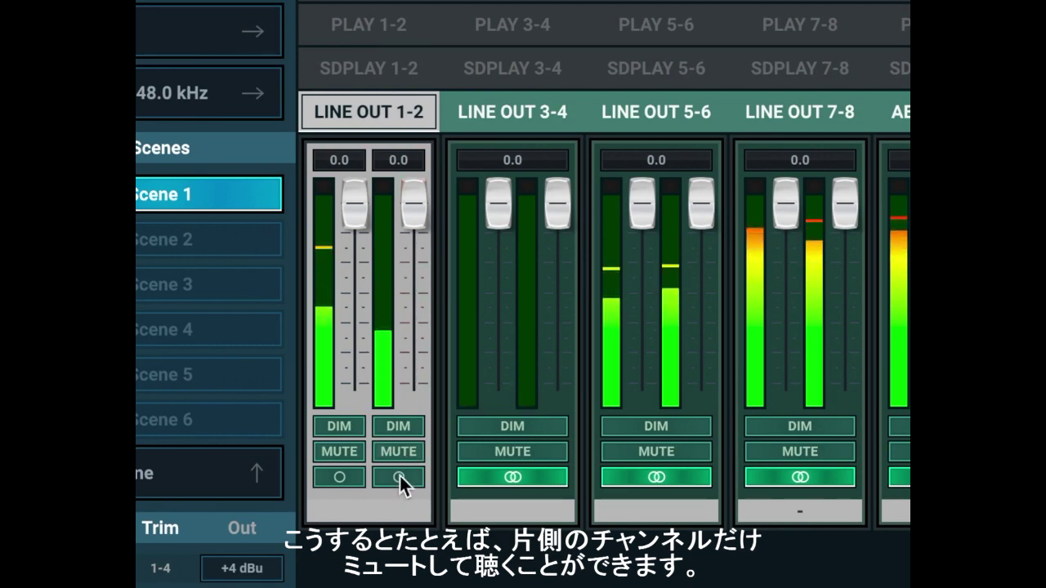
left_click(400, 476)
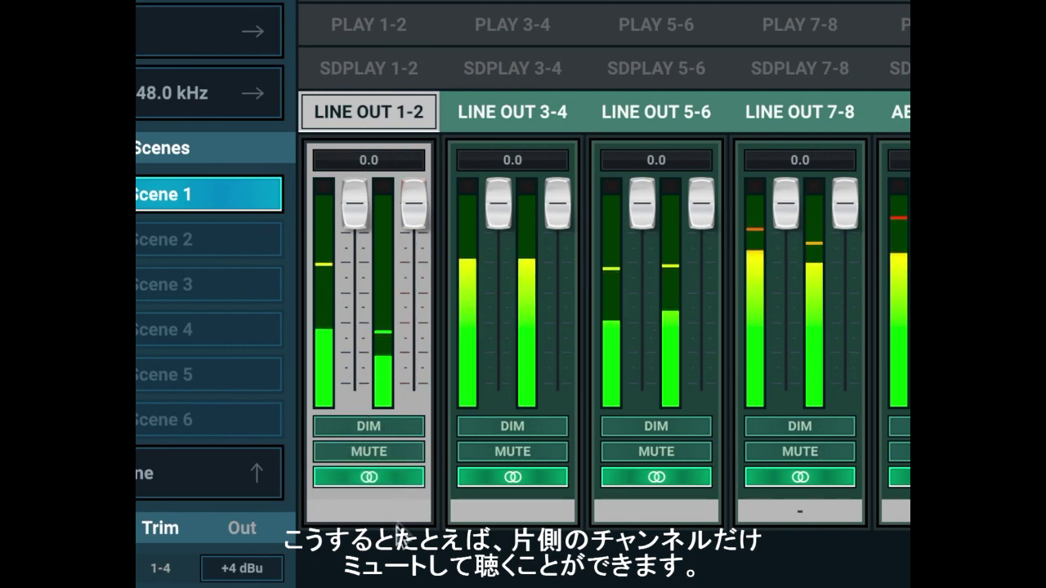
Name the LINE OUT 1-2 channel 'speakers'.
left_click(363, 505)
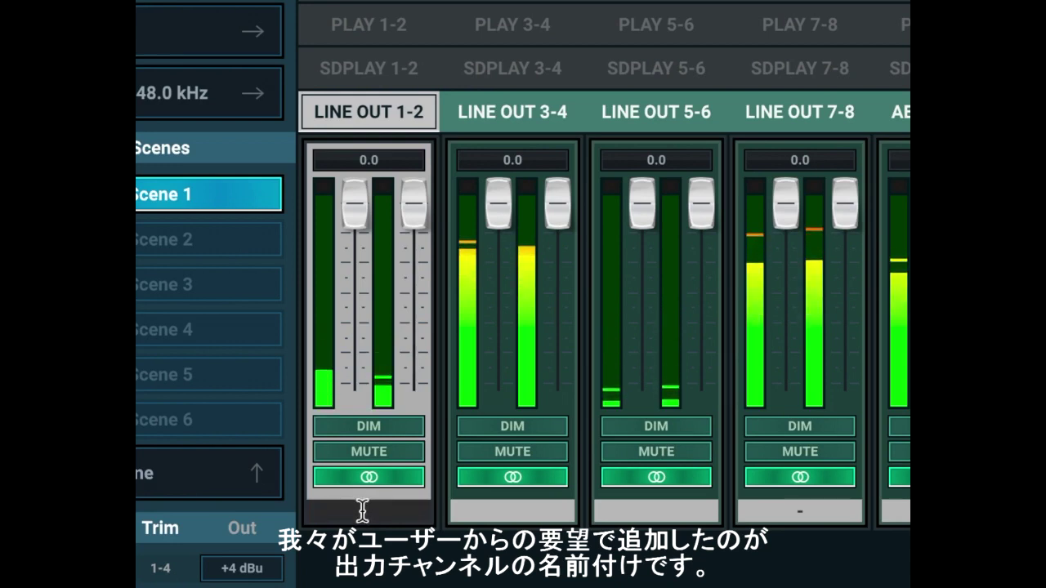
type("speak")
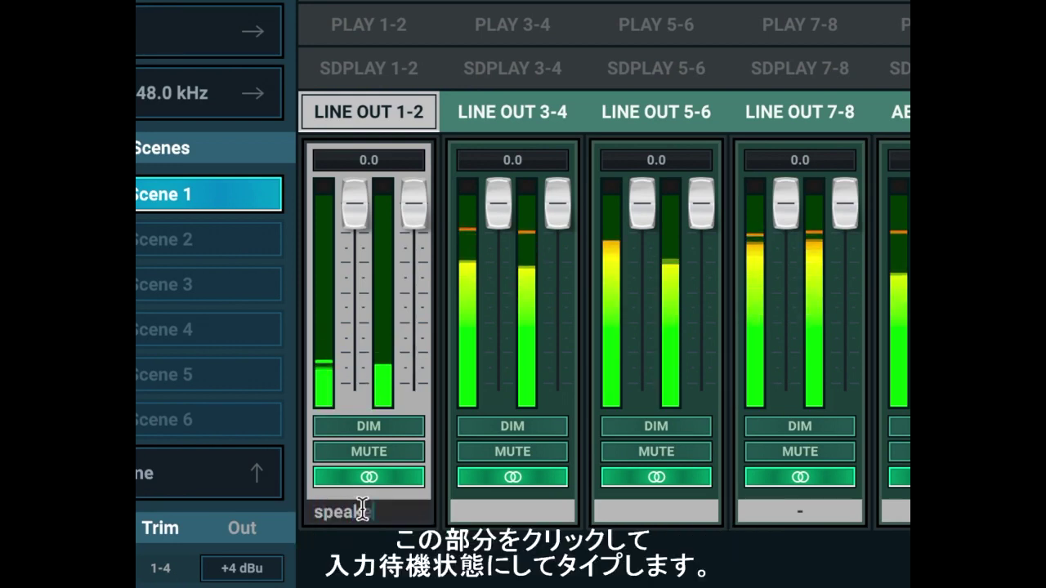
type("ers")
key("Return")
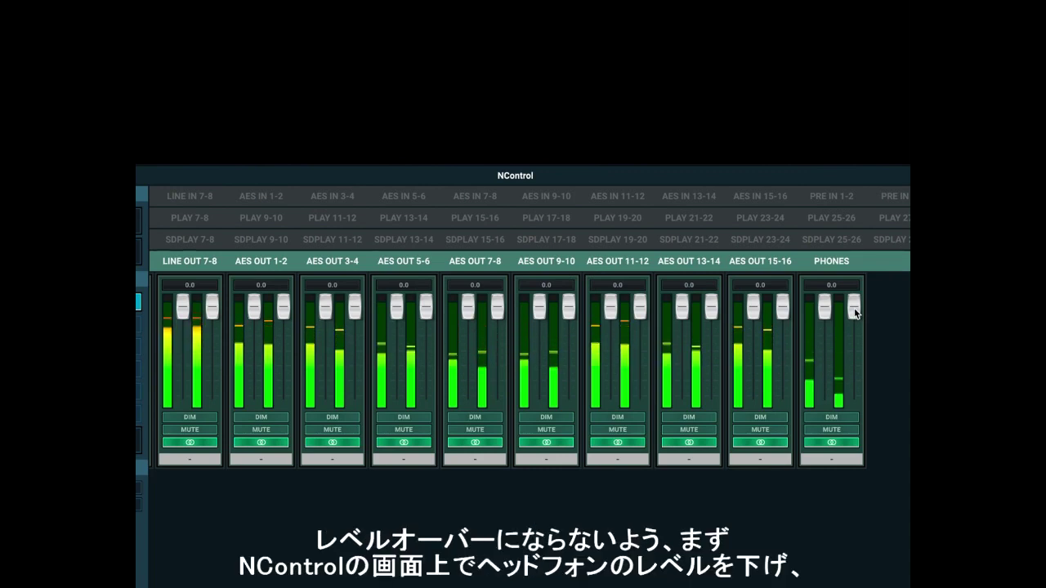
Drag the PHONES fader down to -4.5.
left_click_drag(854, 309, 854, 301)
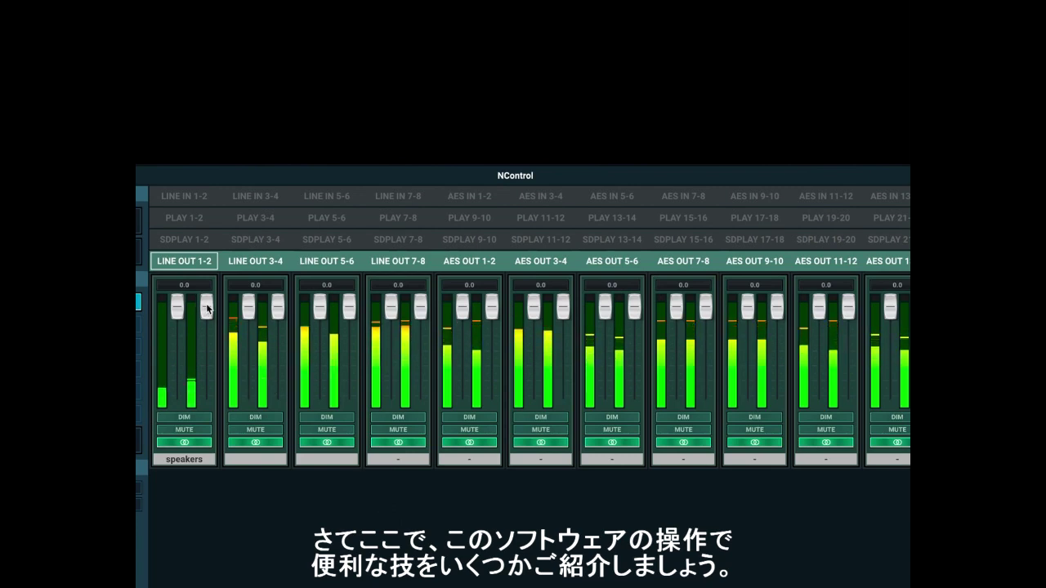
left_click_drag(207, 308, 208, 314)
scroll(207, 314, "down", 5)
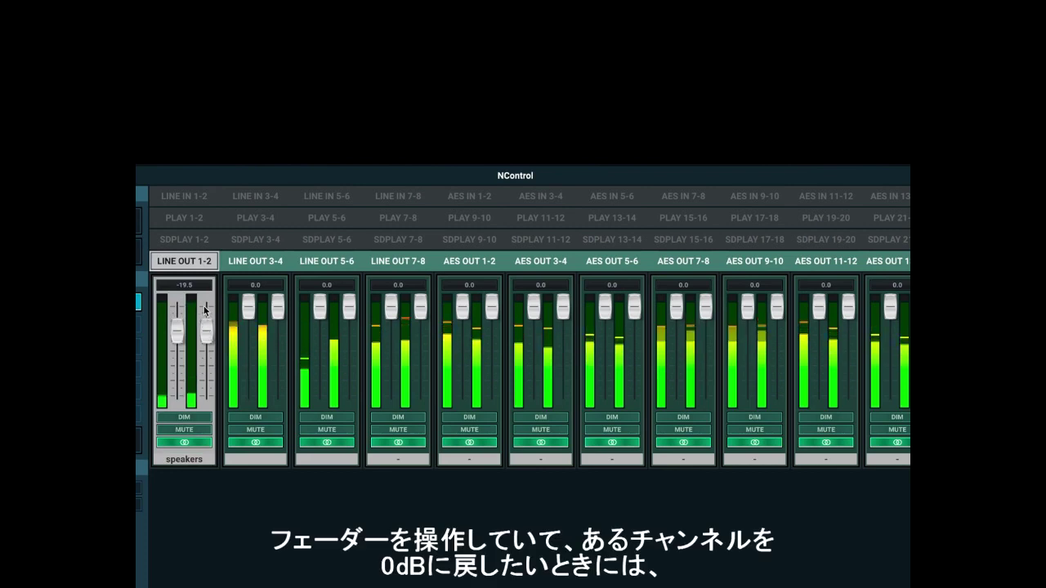
double_click(207, 311)
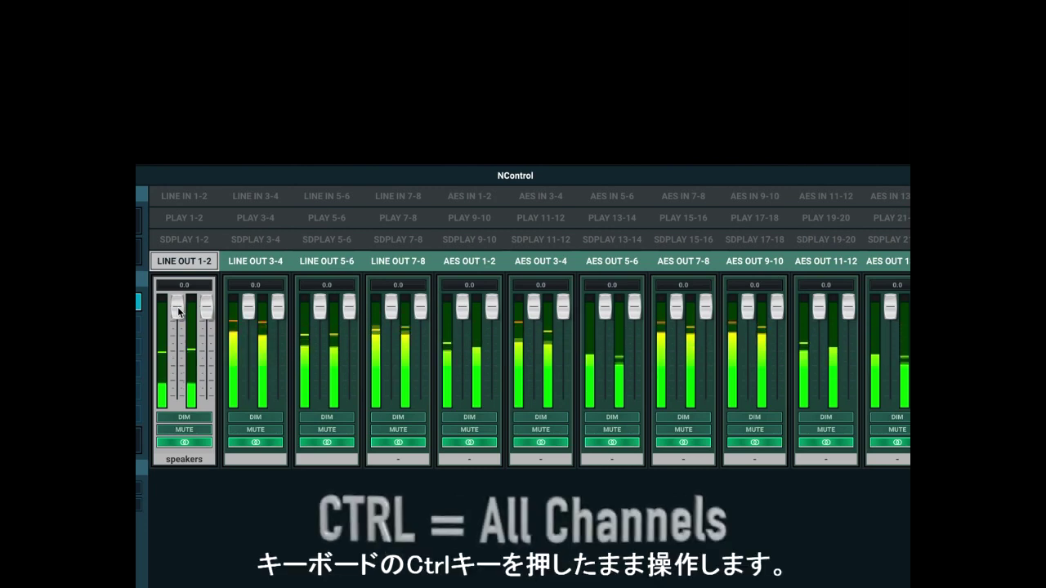
left_click_drag(180, 311, 181, 301)
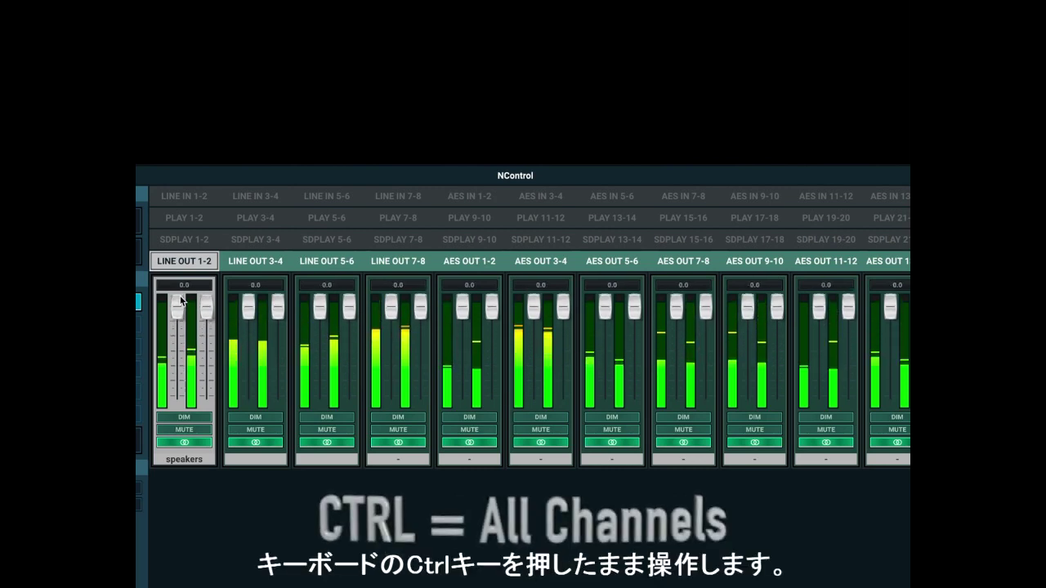
left_click(184, 430, "ctrl")
left_click(183, 430, "ctrl")
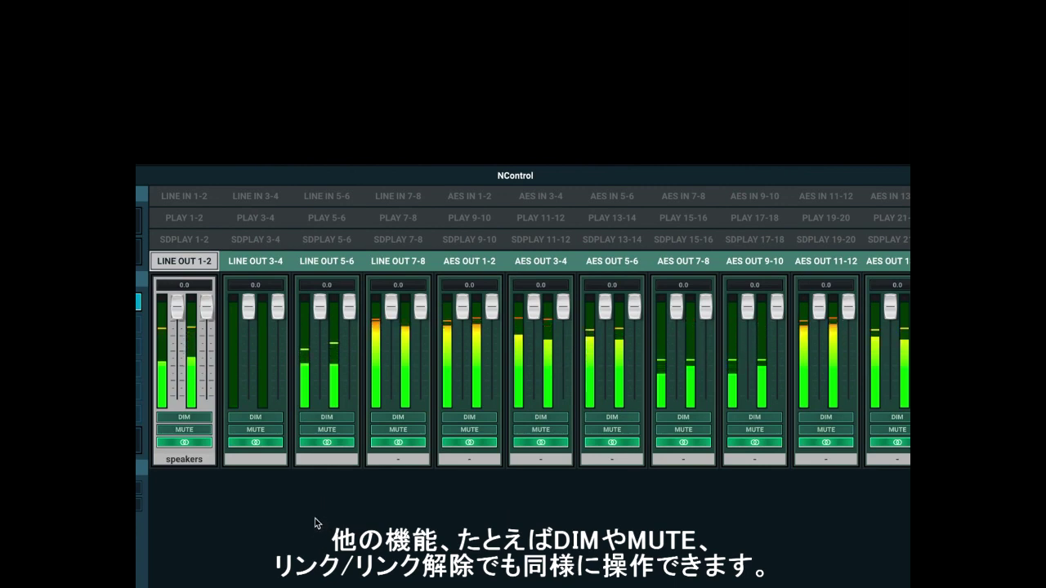
key("Right")
key("Right")
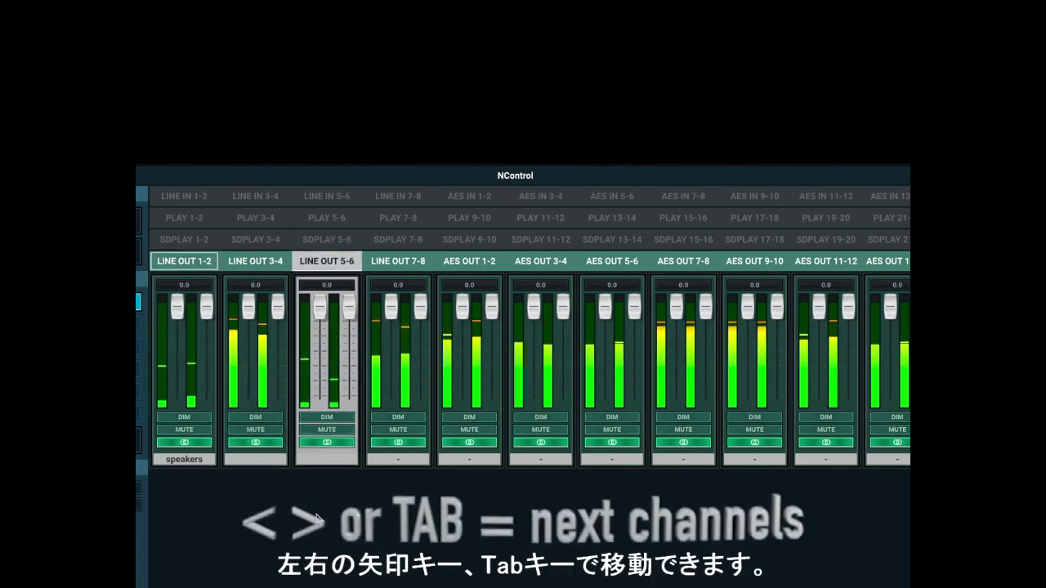
key("Left")
key("Left")
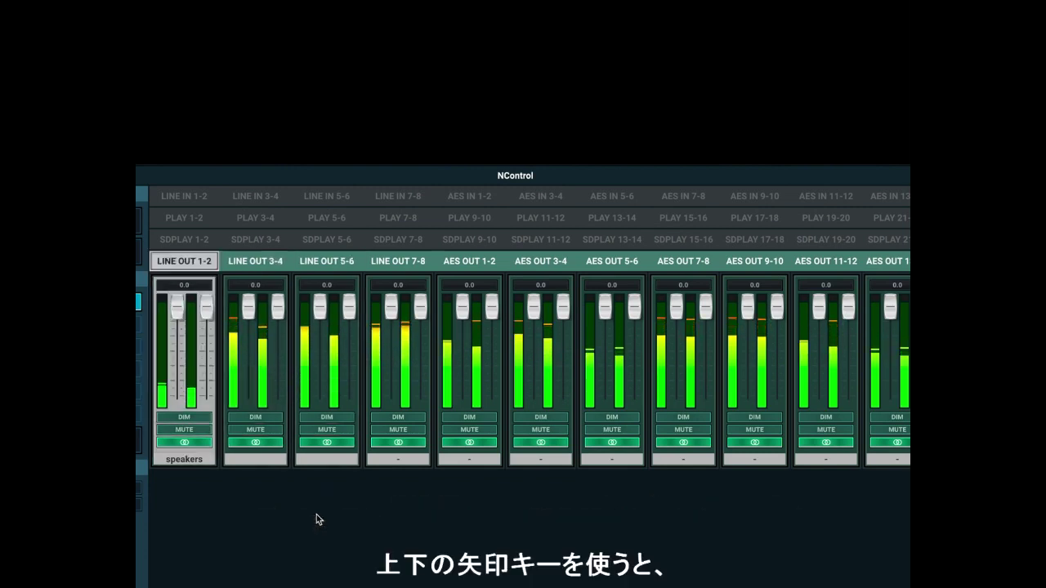
key("Down")
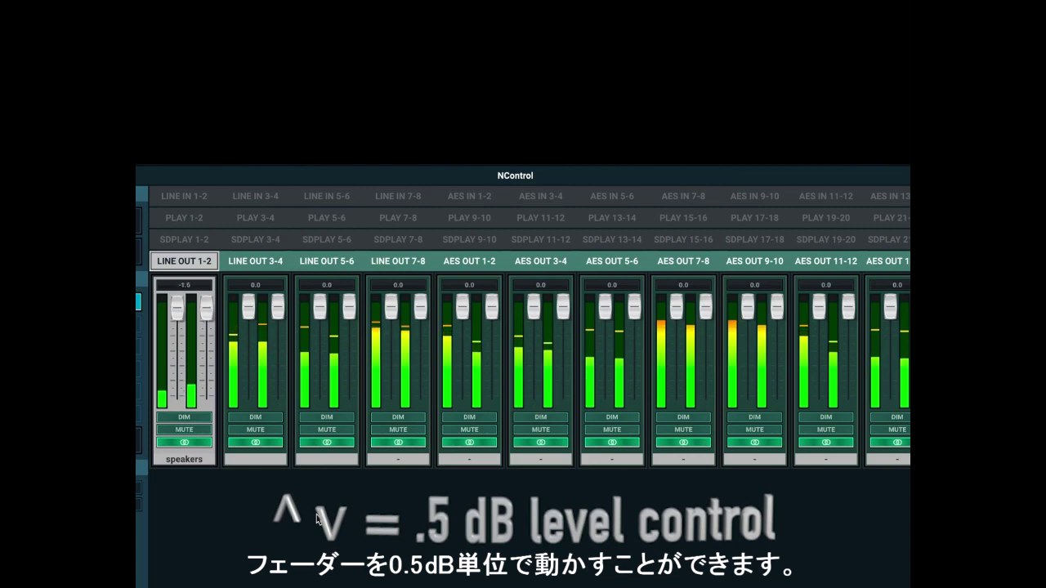
key("Down")
key("Down")
key("Down")
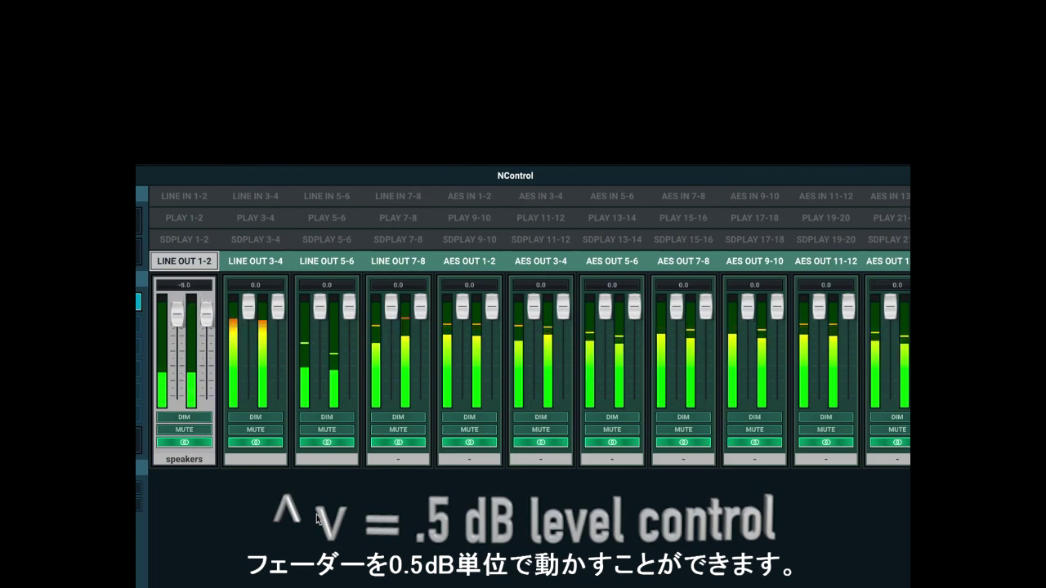
key("Up")
key("Up")
key("Up")
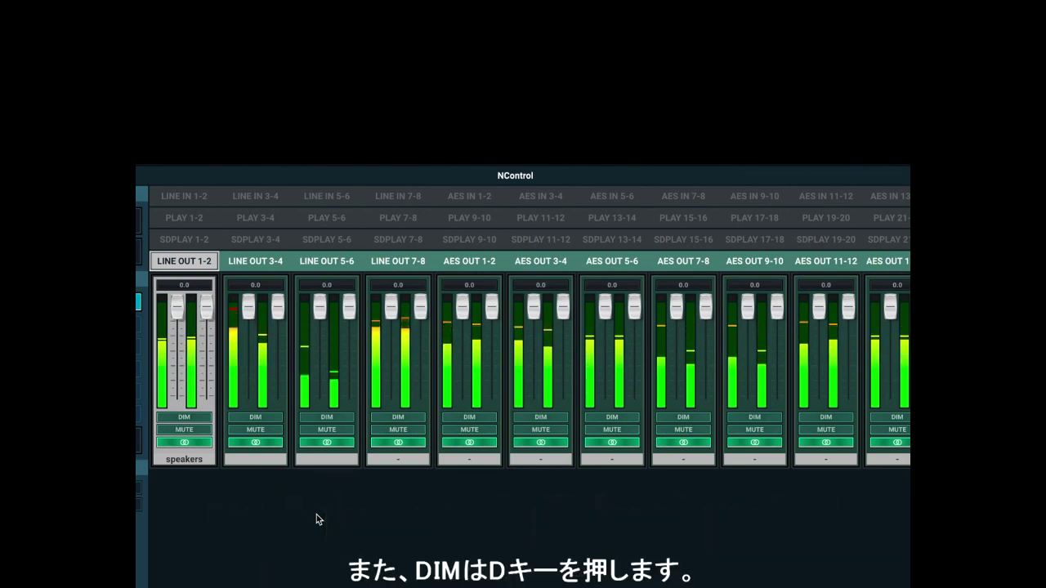
key("d")
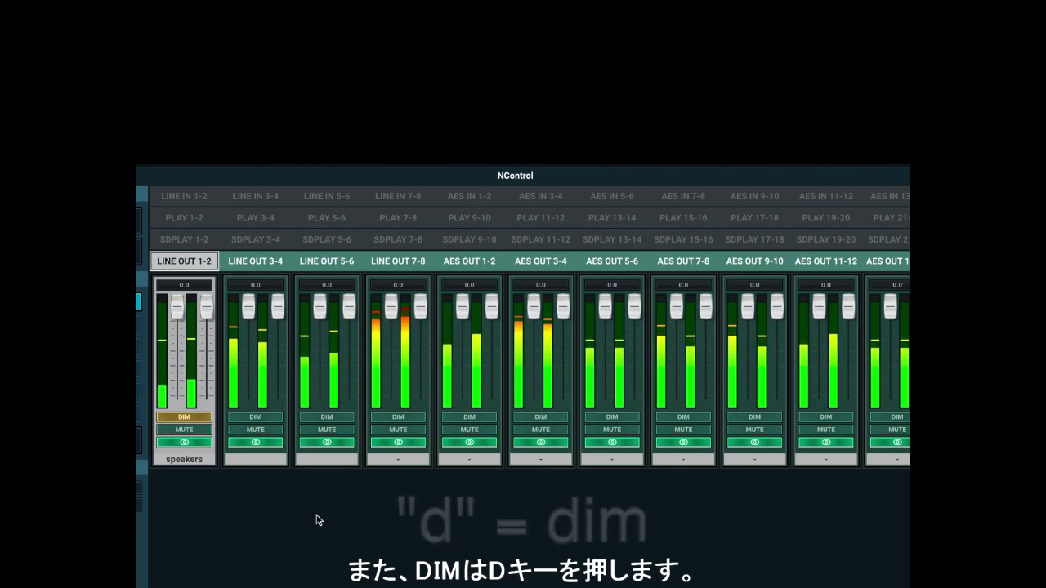
key("d")
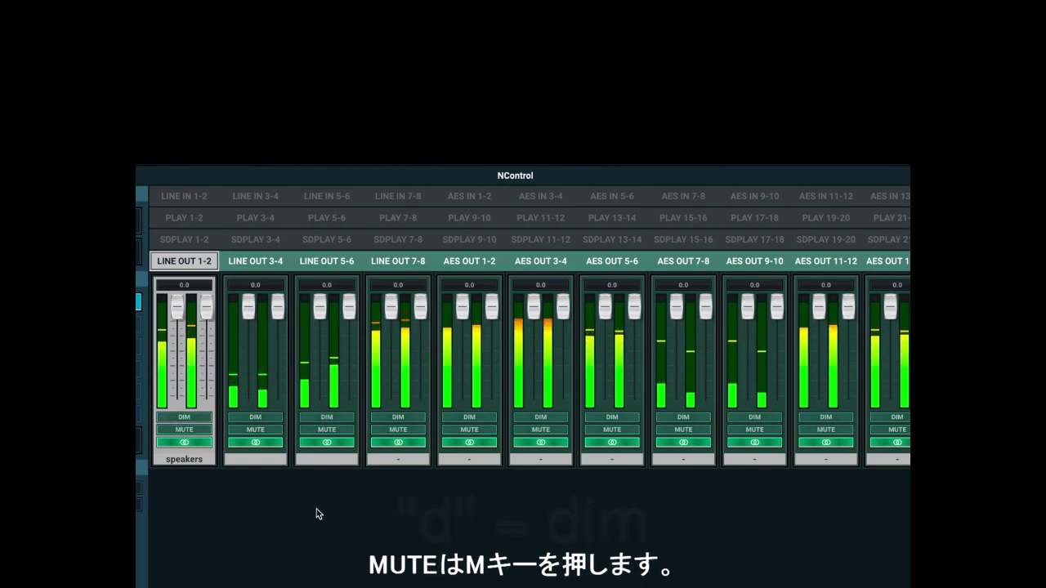
key("m")
key("m")
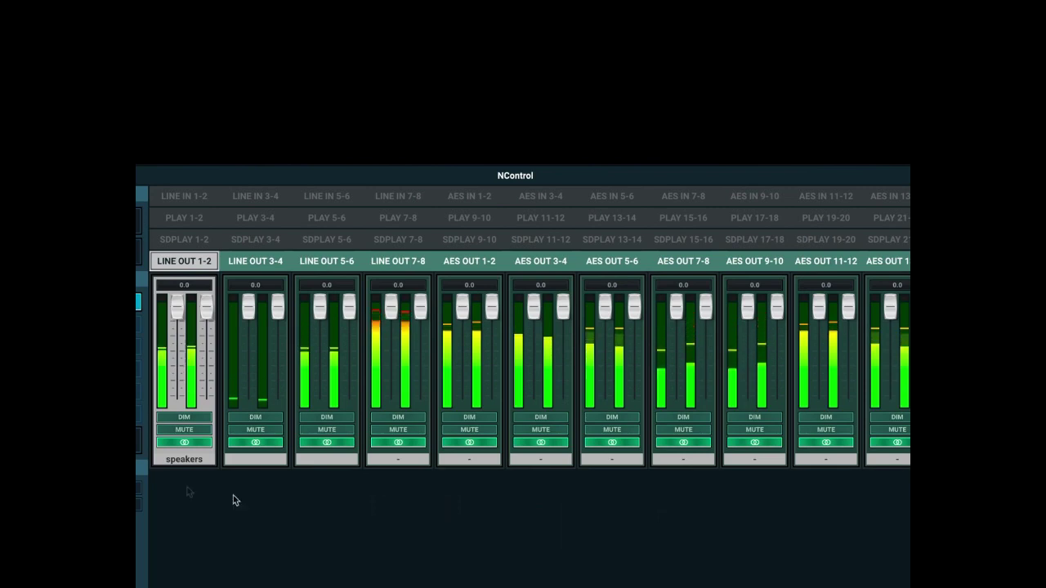
Select AES OUT 1-2, then switch the active output to AES OUT 5-6.
left_click(482, 261)
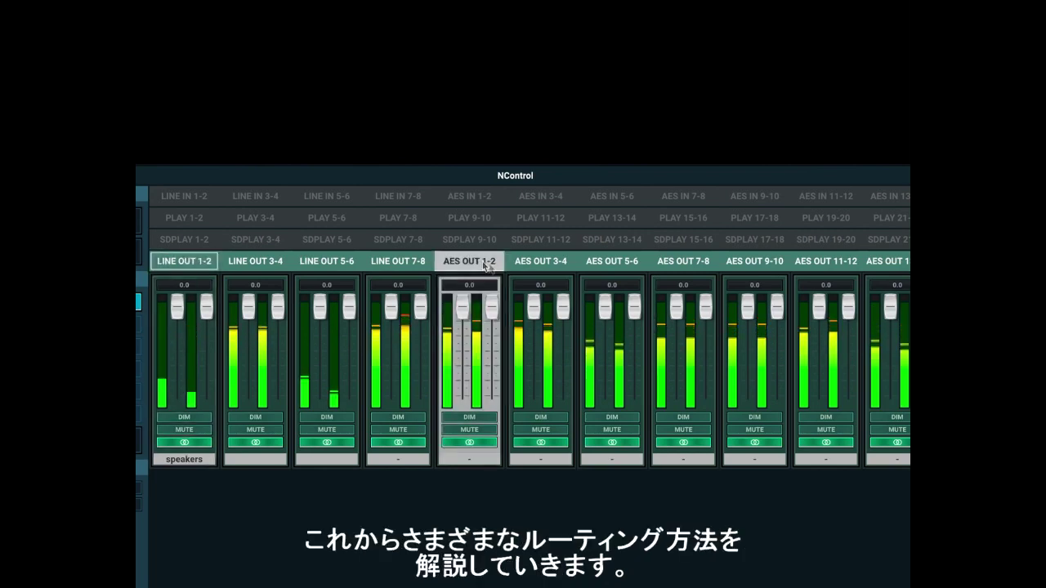
left_click(614, 263)
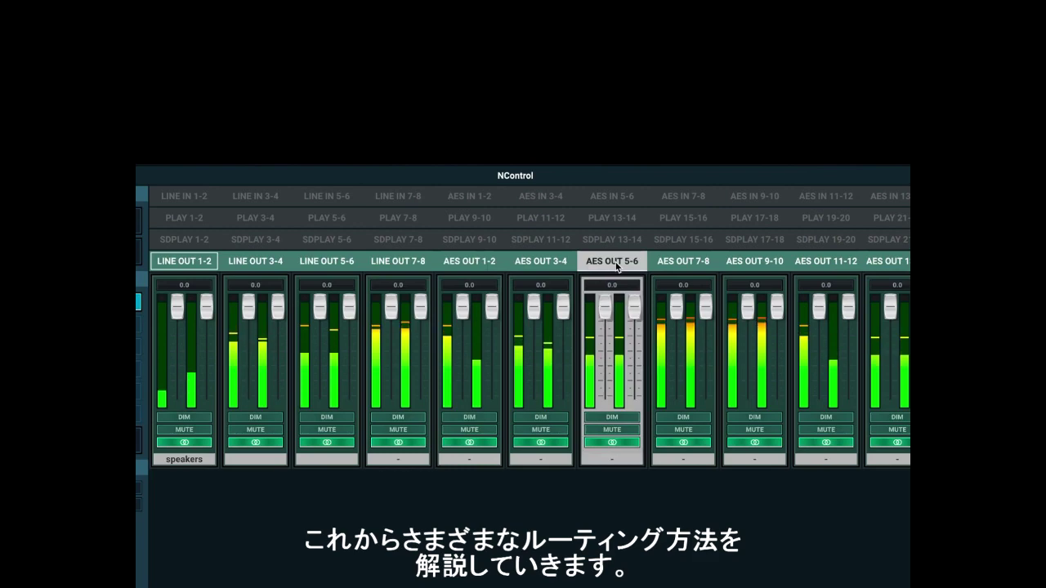